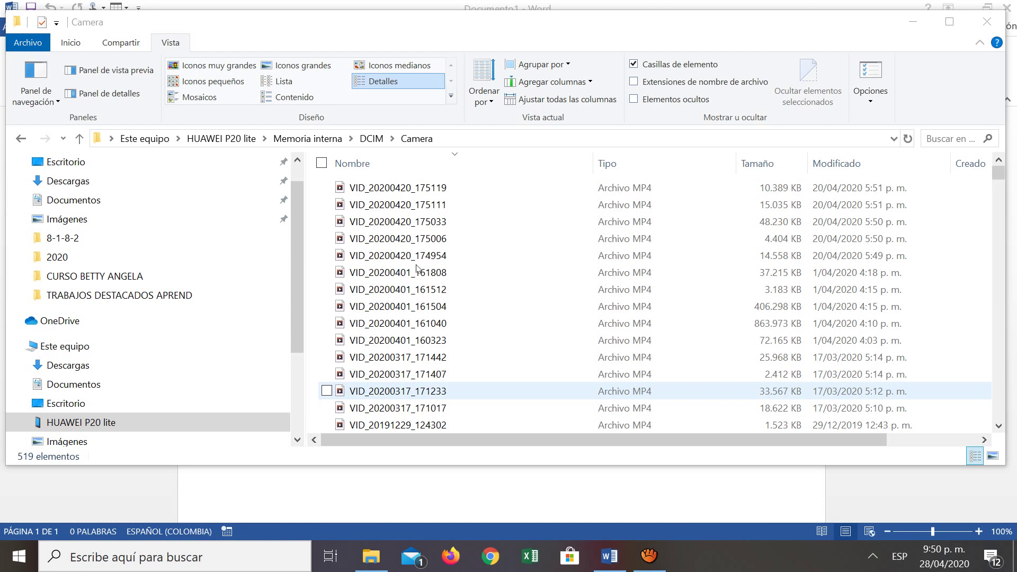
Step: Go to Este equipo and open the HUAWEI P20 lite device
left_click(106, 97)
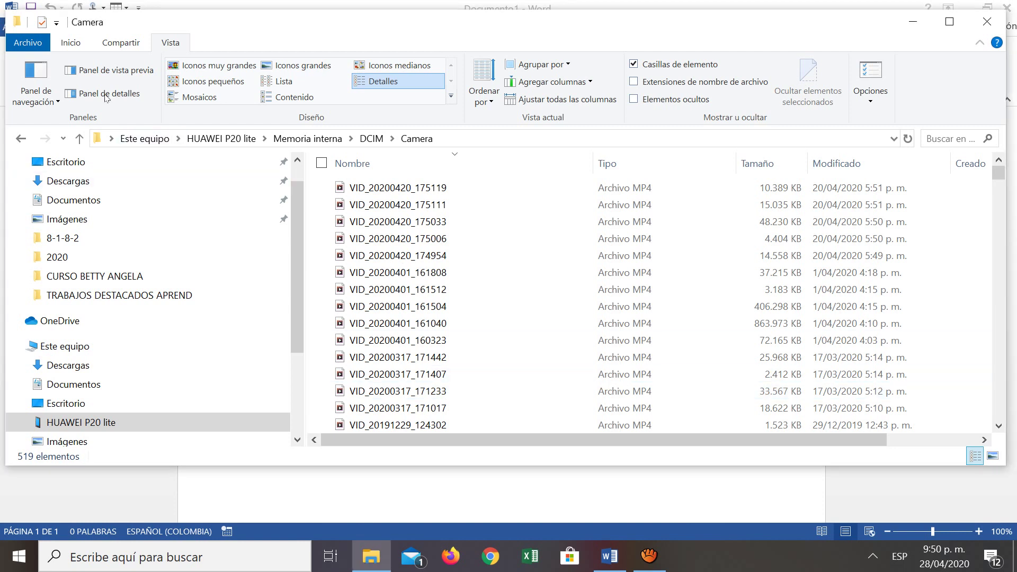
left_click(145, 138)
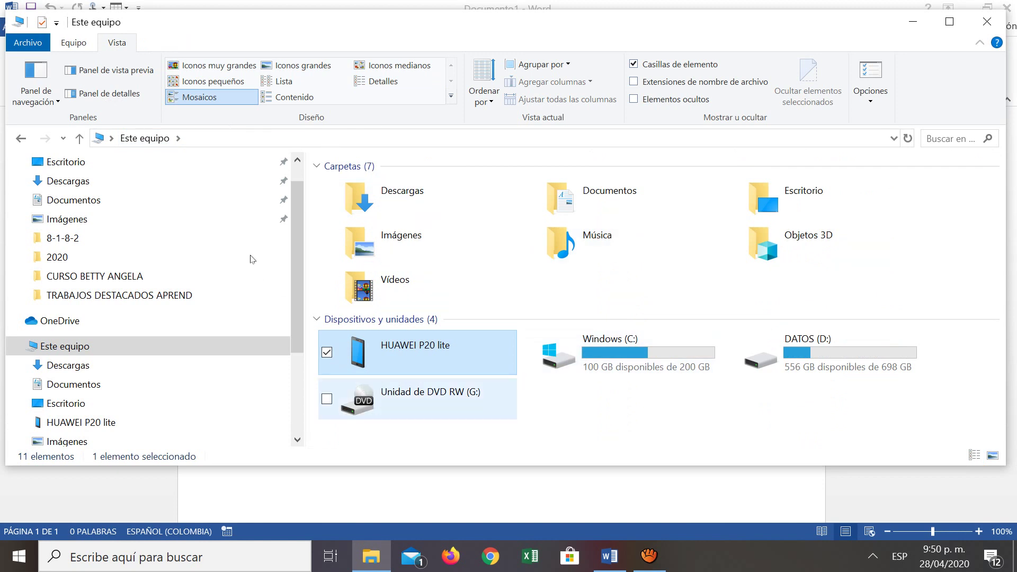
key("ctrl+space")
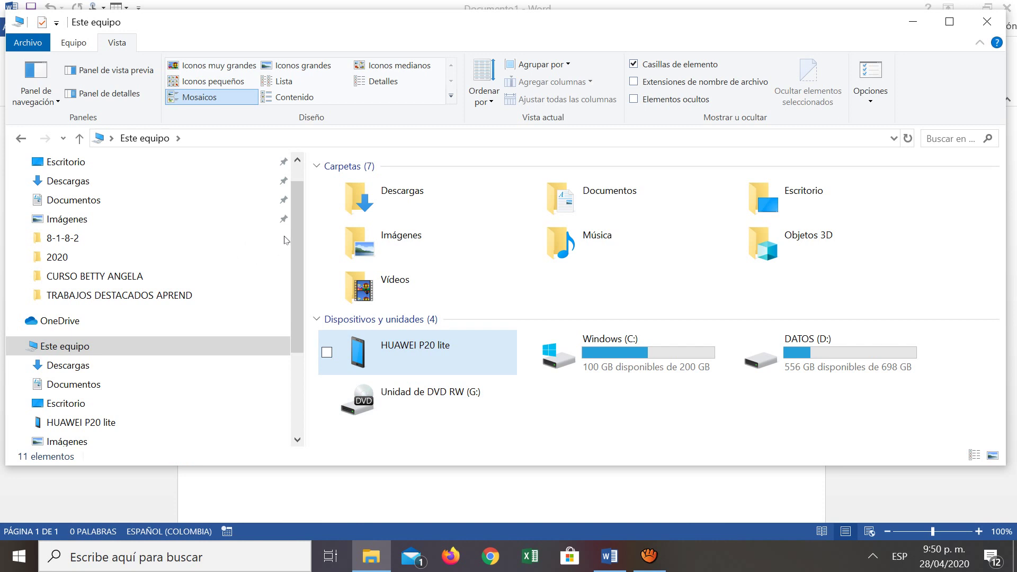
key("ctrl+space")
key("Return")
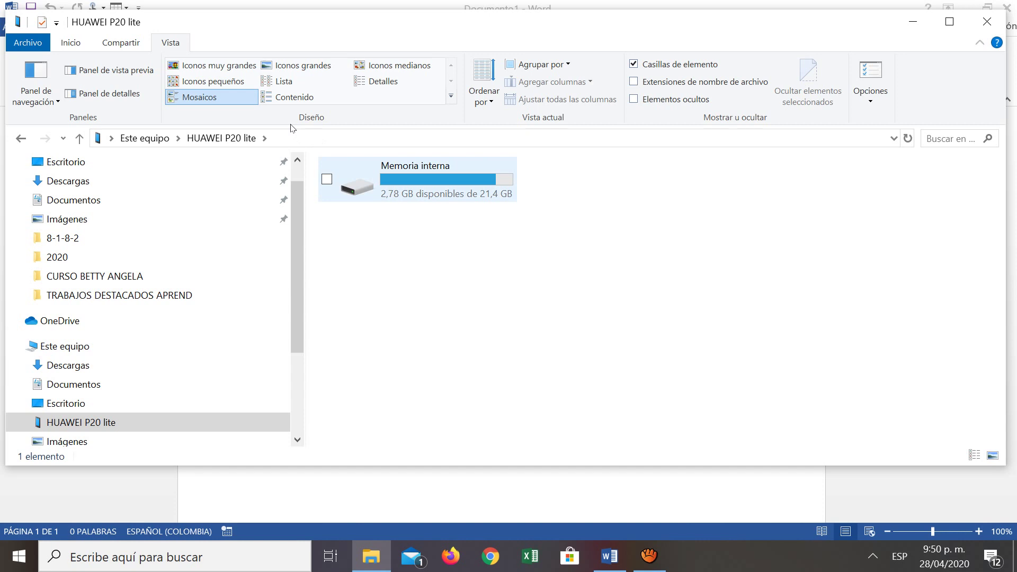
Step: Open the phone's Memoria interna and its DCIM folder
double_click(436, 187)
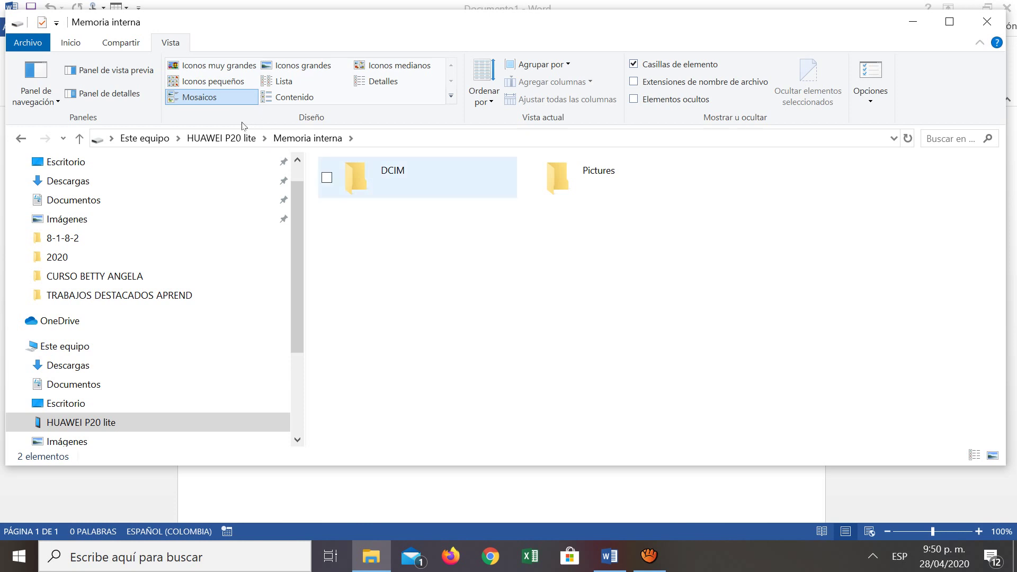
key("Return")
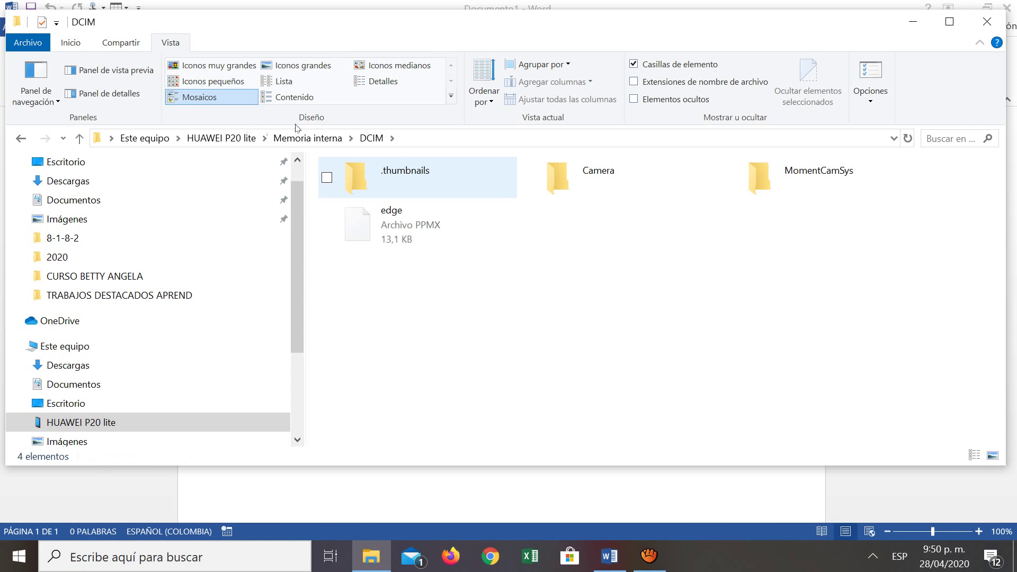
key("Right")
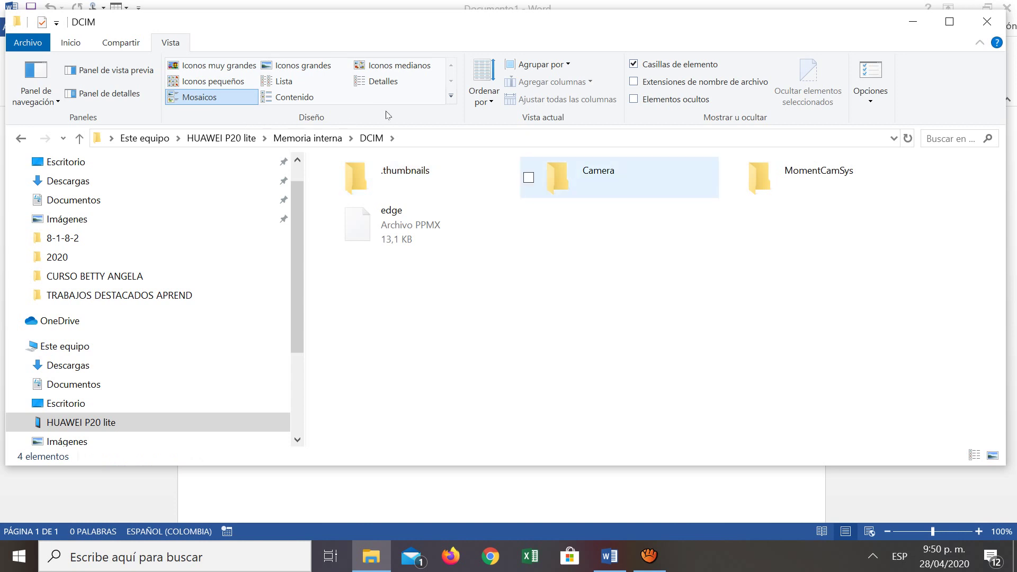
key("ctrl+space")
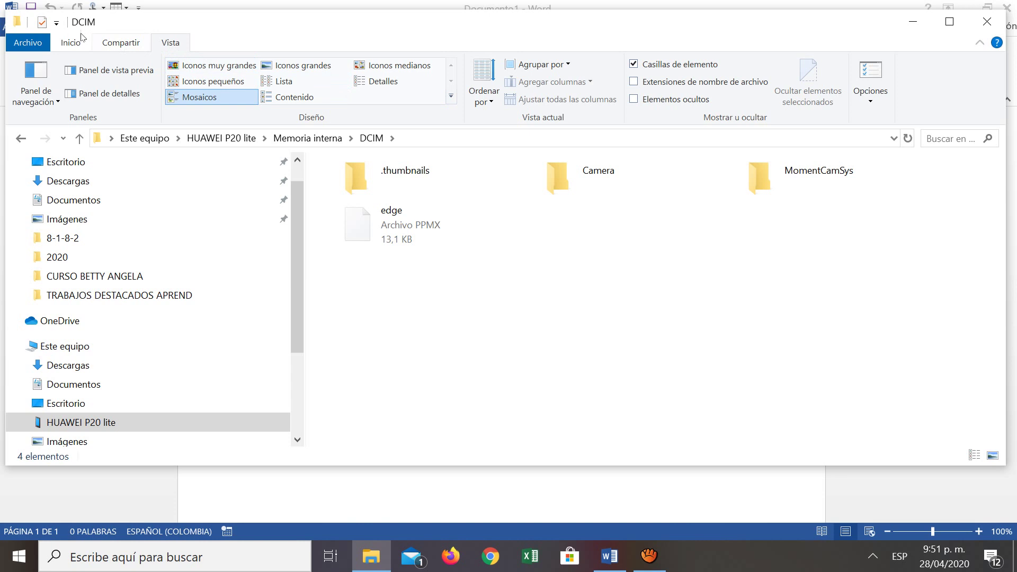
Step: Show the DCIM folder's contents in Lista view and sort them by Fecha de creación
scroll(48, 29, "up", 2)
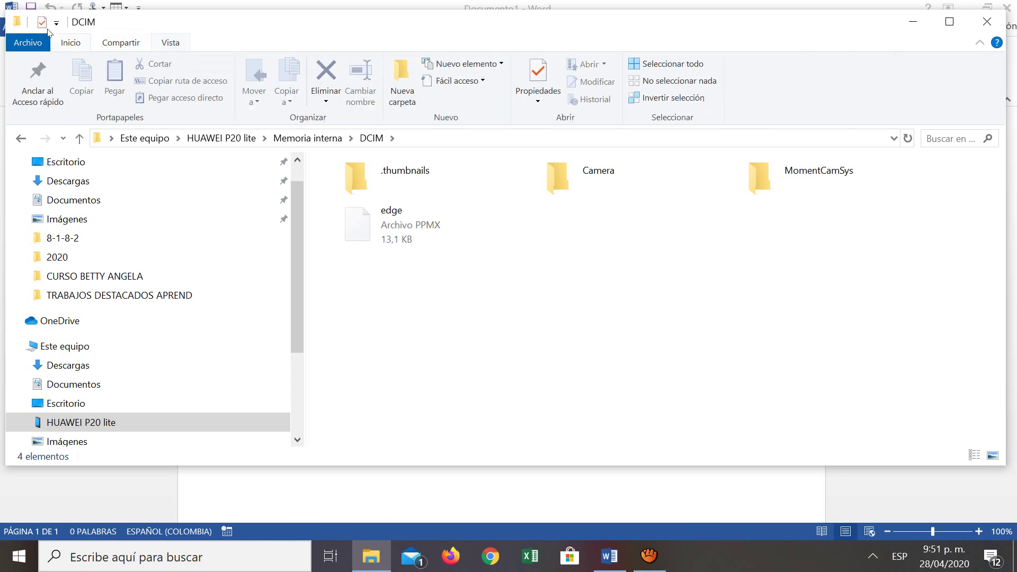
scroll(112, 29, "down", 2)
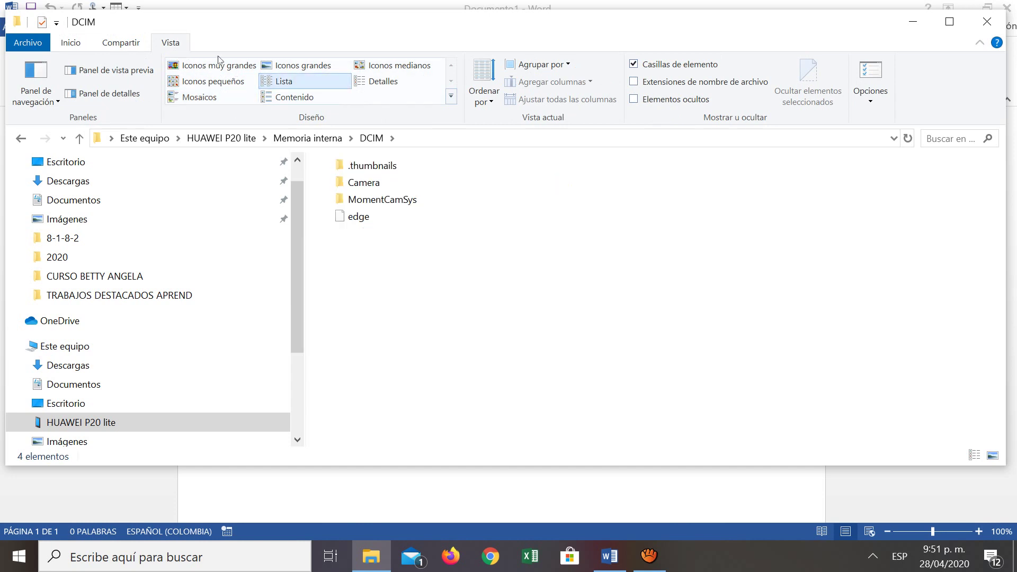
left_click(487, 103)
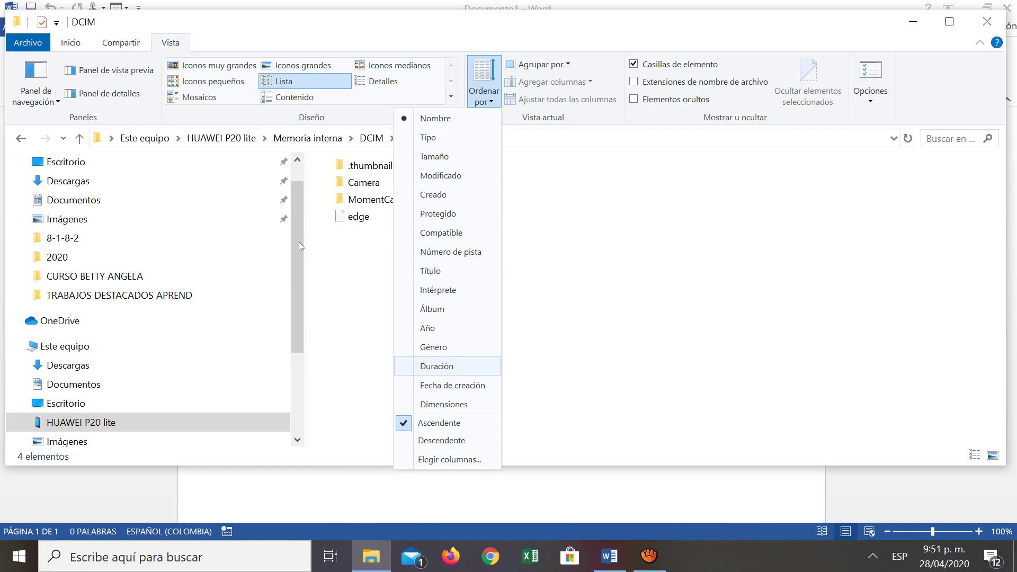
key("Down")
key("Down")
key("Down")
key("Up")
key("Up")
key("Up")
key("Up")
key("Up")
key("Up")
key("Up")
key("Up")
key("Up")
key("Up")
key("Up")
key("Up")
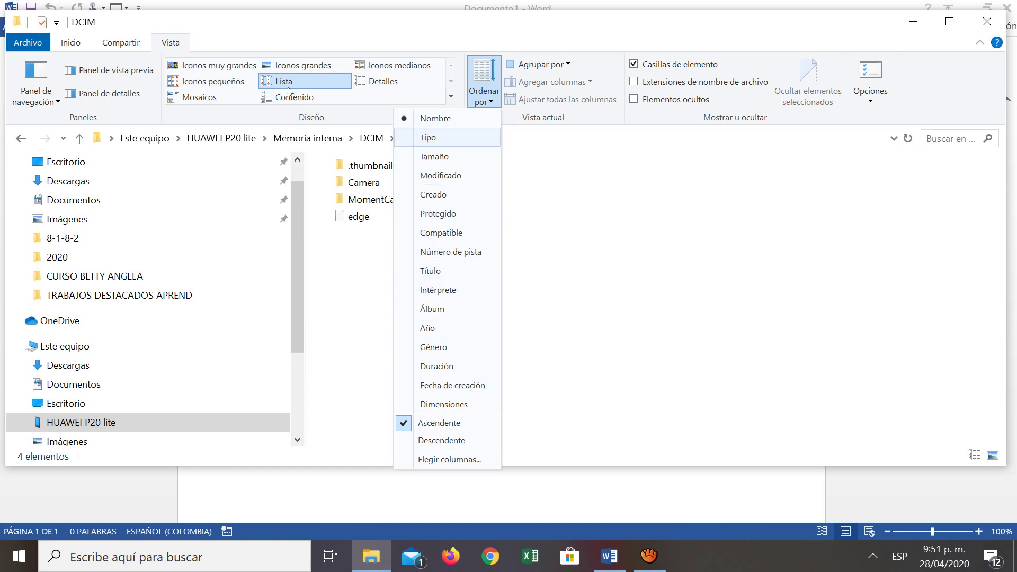
key("Down")
key("Down")
key("Down")
key("Down")
key("Down")
key("Down")
key("Down")
key("Down")
key("Down")
key("Down")
key("Down")
key("Down")
key("Down")
key("Down")
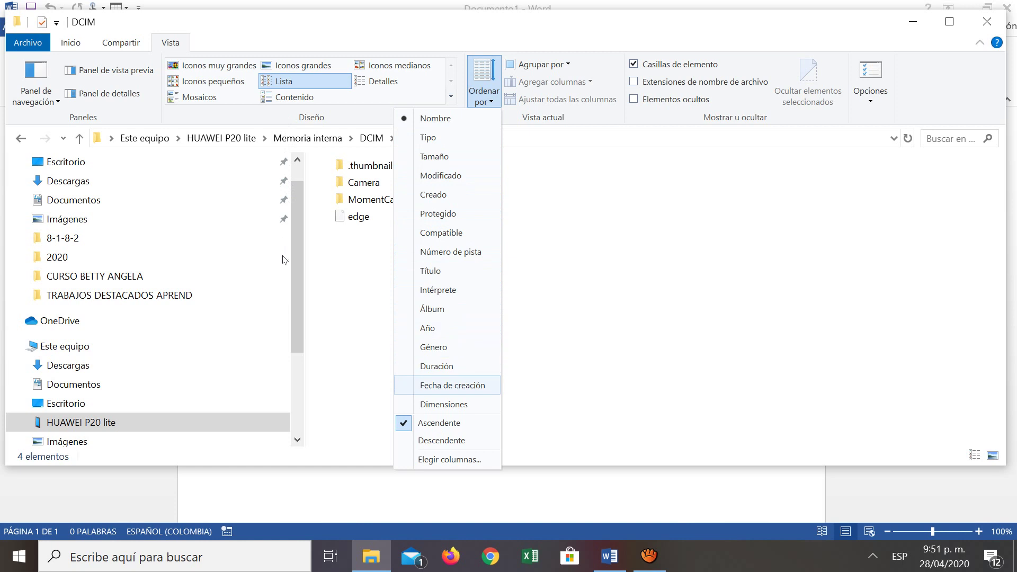
left_click(418, 388)
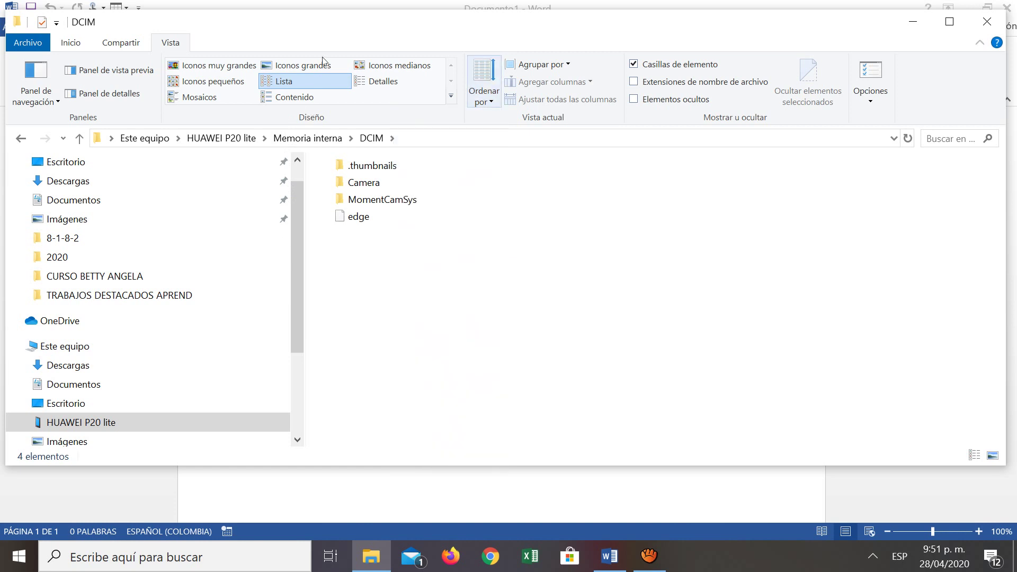
left_click(483, 85)
key("Return")
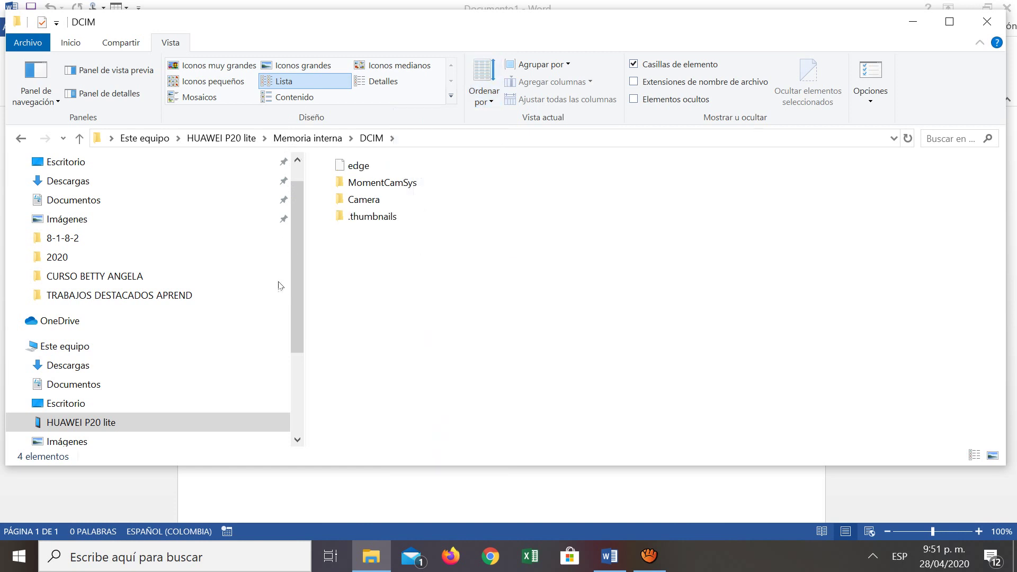
Step: Open the Camera folder inside DCIM
key("Up")
key("Up")
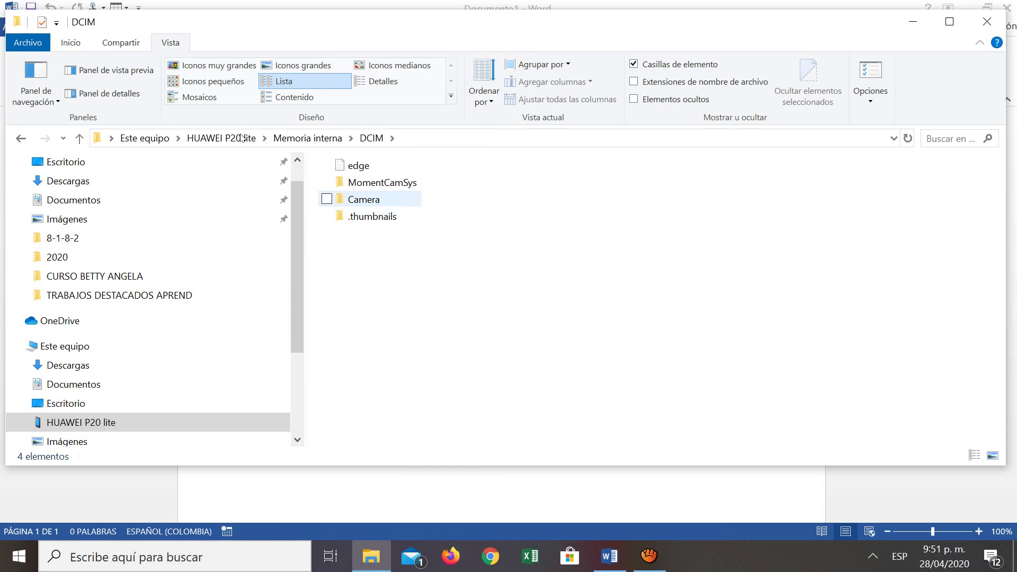
key("Return")
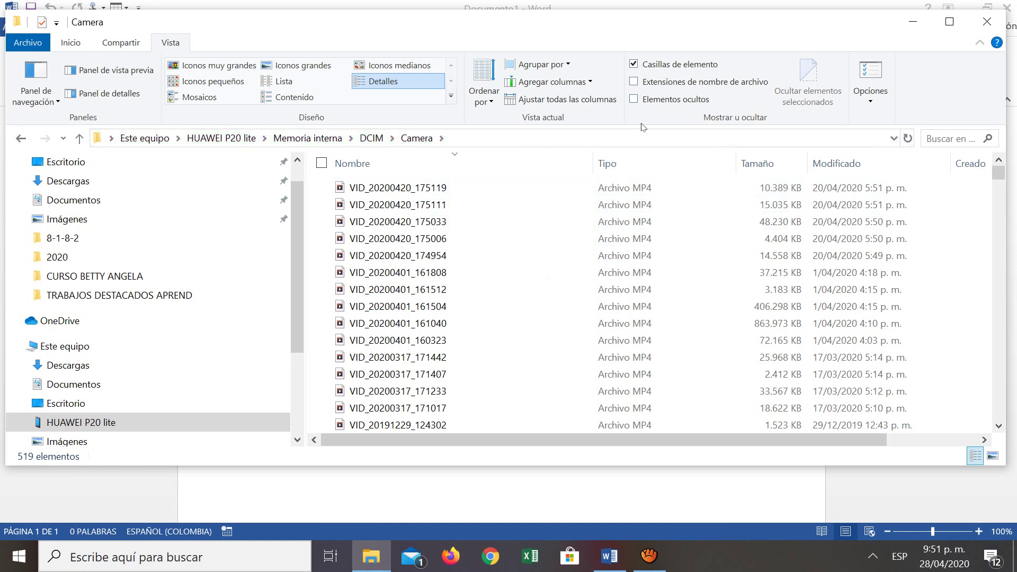
Step: Select the three photos IMG_20200428_213508, IMG_20200428_213501 and IMG_20200428_213457 in the Camera folder
scroll(836, 185, "down", 5)
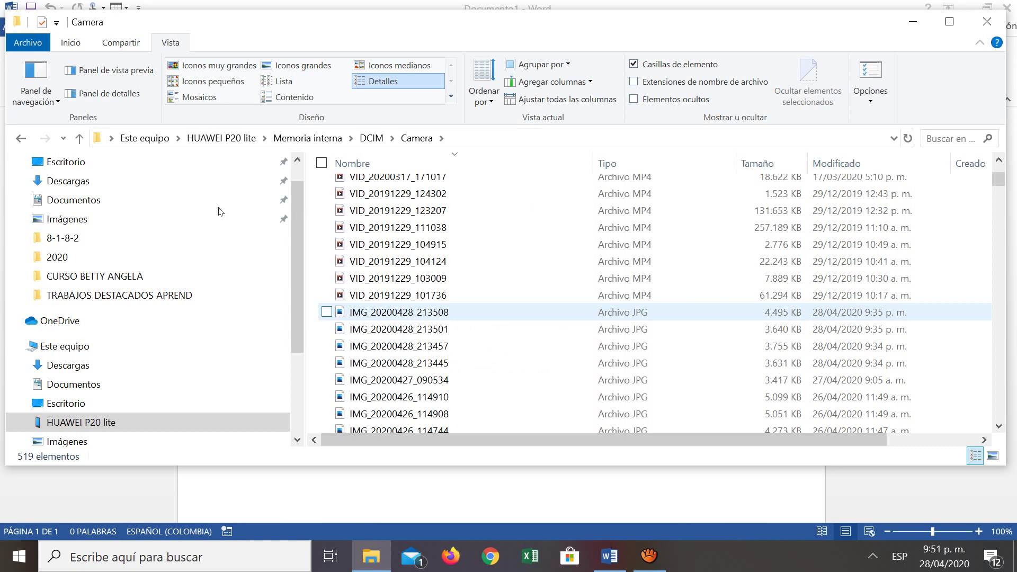
left_click(326, 312)
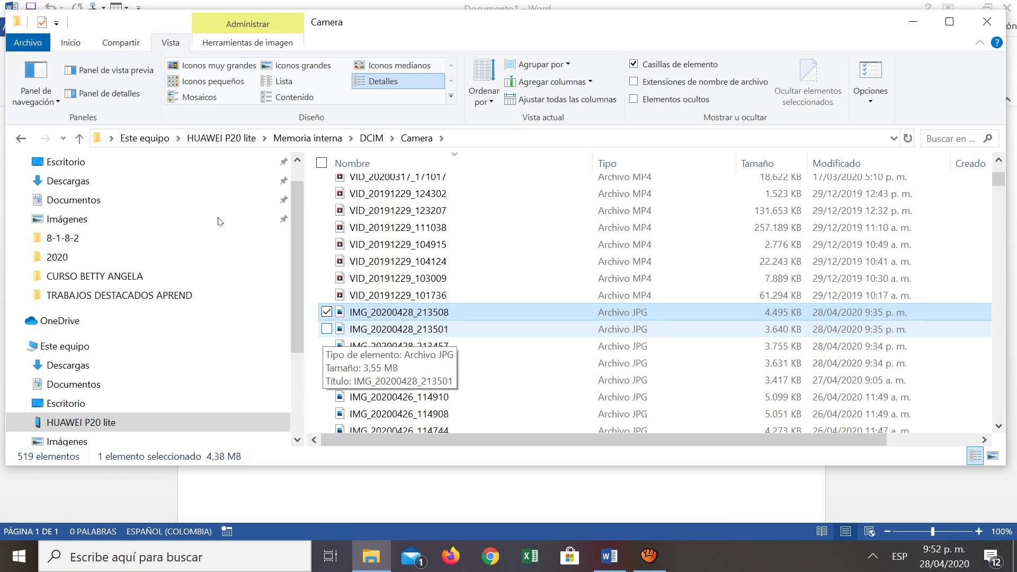
key("shift+Down")
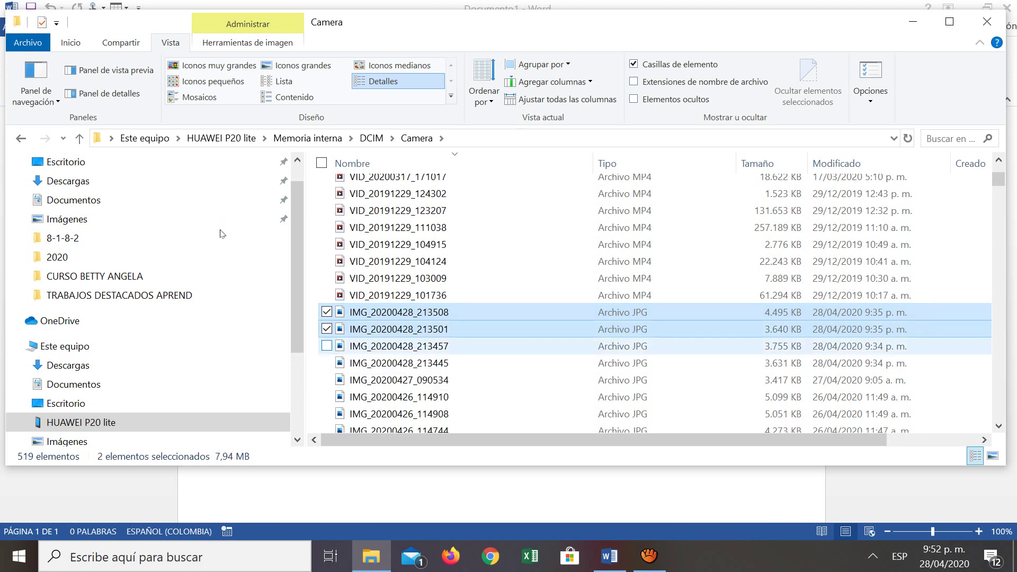
key("shift+Down")
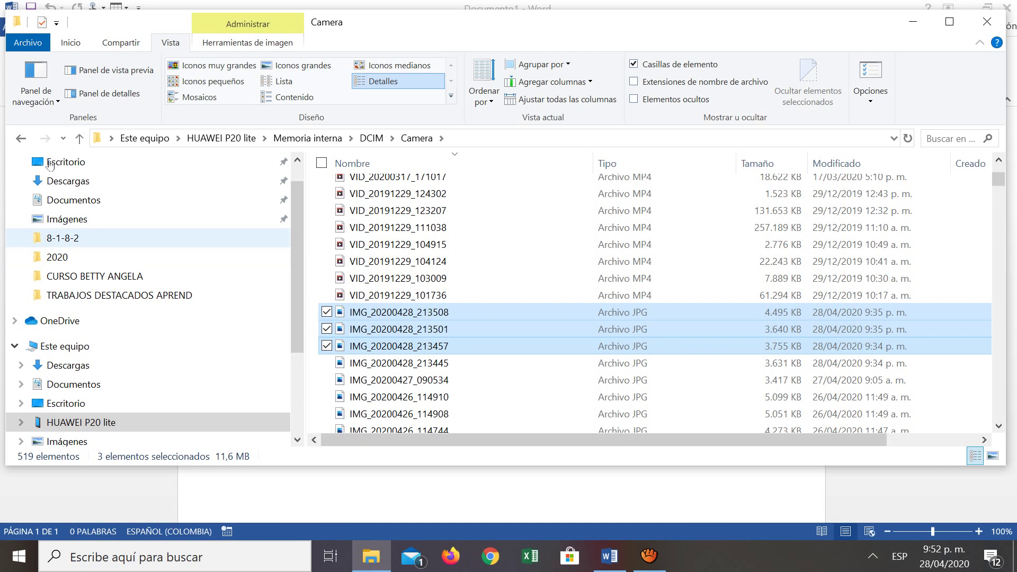
Step: Open the 8-1-8-2 folder on the computer
left_click(69, 238)
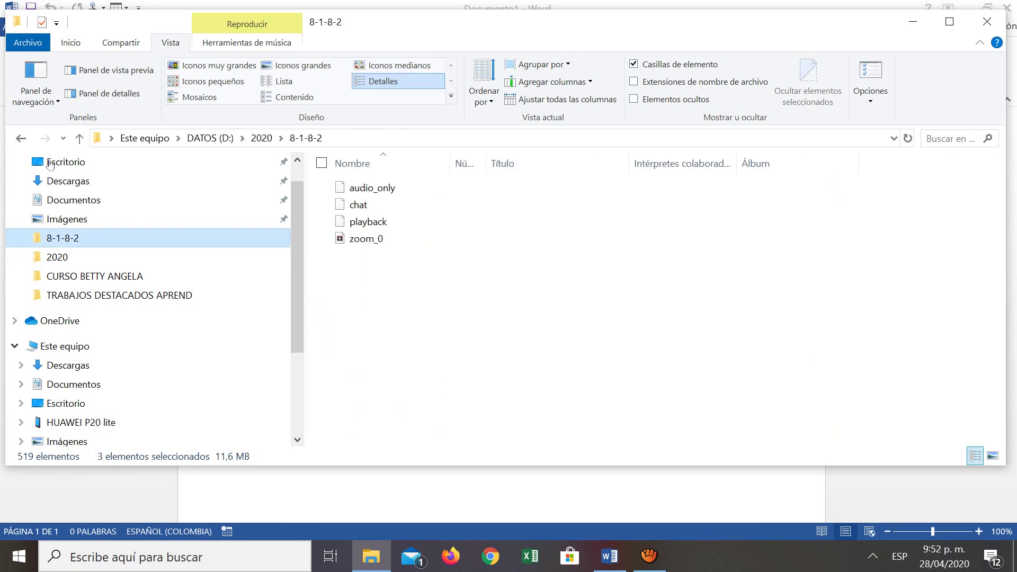